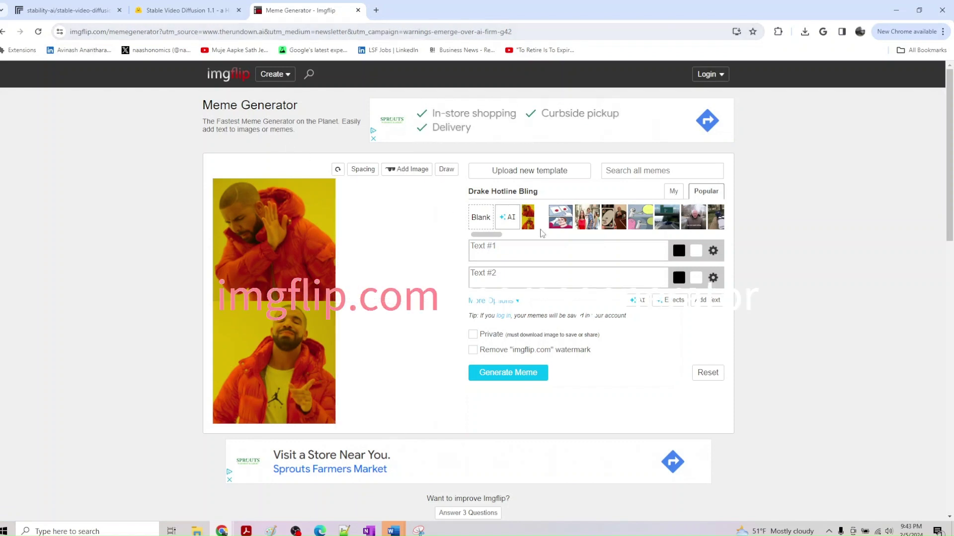
Step: Preview several popular meme templates, including the distracted boyfriend and the balloon cartoon
left_click(568, 225)
left_click(587, 220)
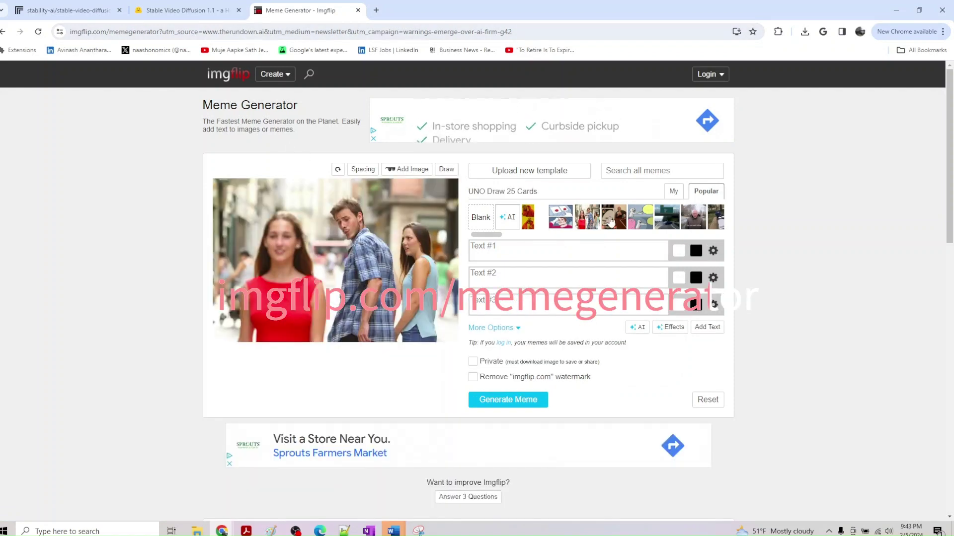
left_click(614, 220)
left_click(648, 222)
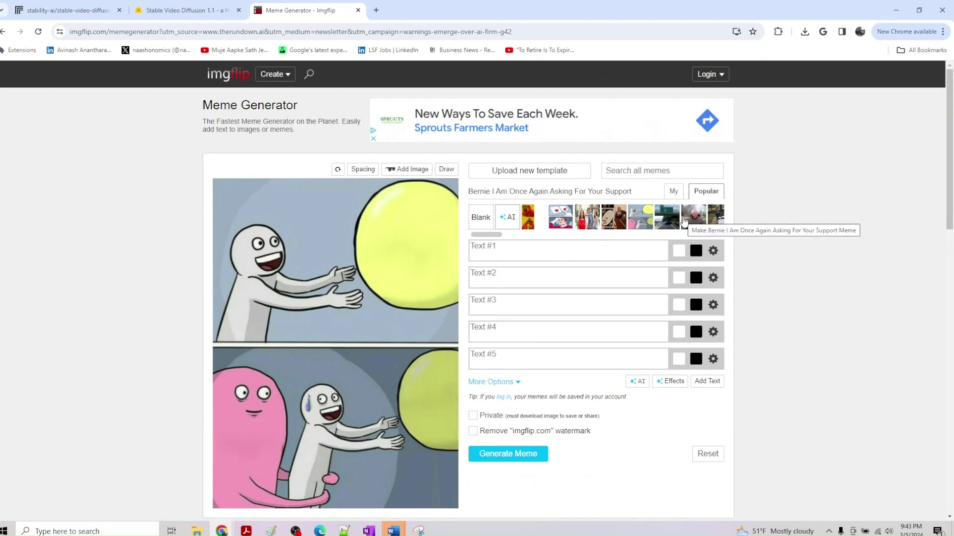
Step: Caption the Drake Hotline Bling template with "Static Meme" as first text and "Animated Meme" as second text, and generate the meme
left_click(526, 221)
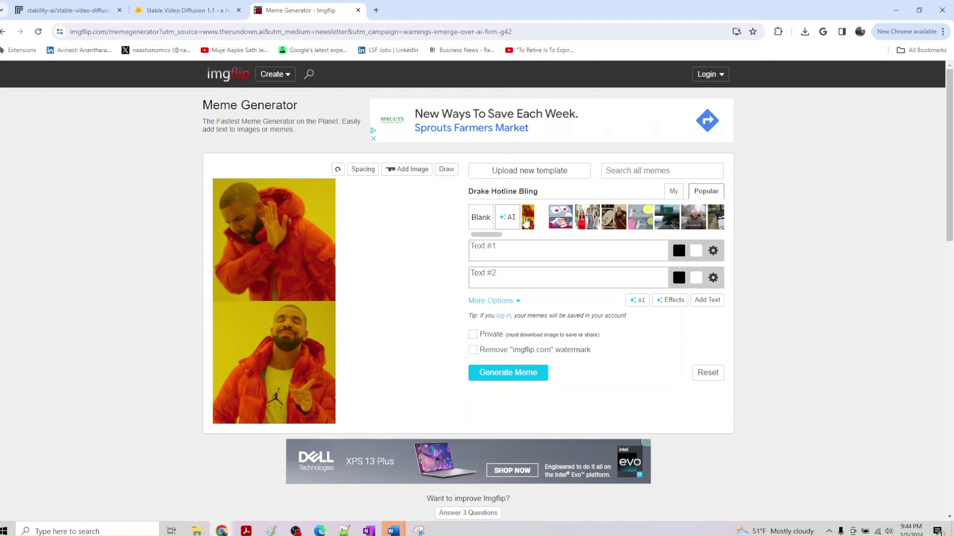
left_click(528, 252)
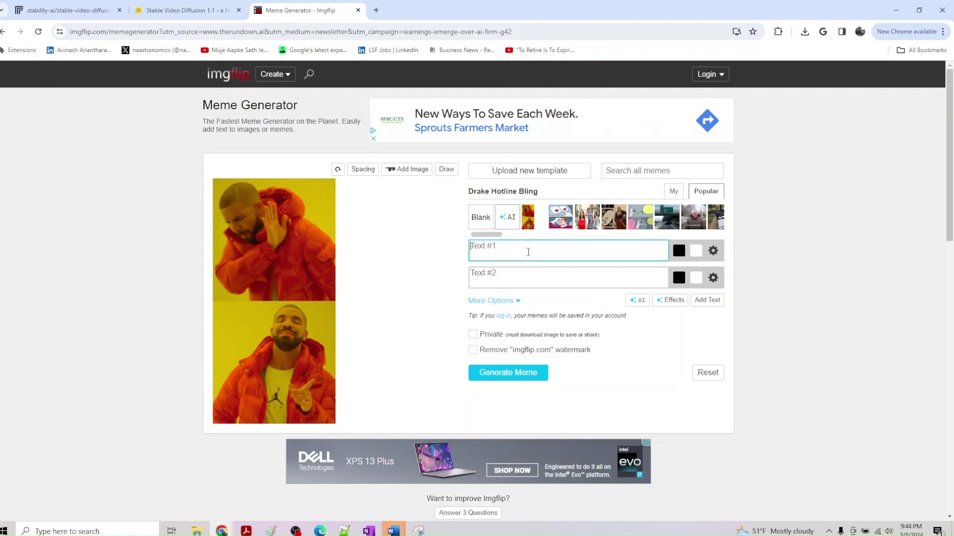
type("Sta")
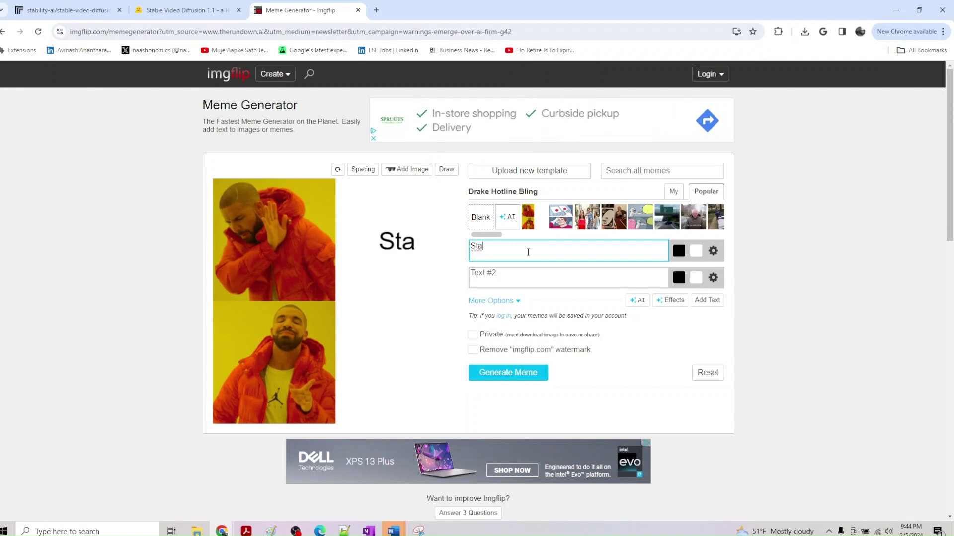
type("tic Meme")
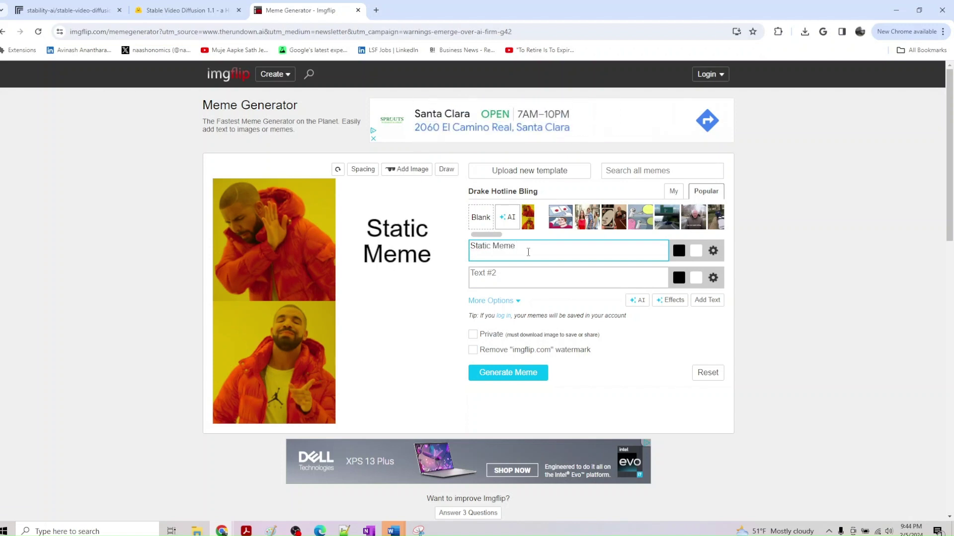
left_click(489, 282)
type("An")
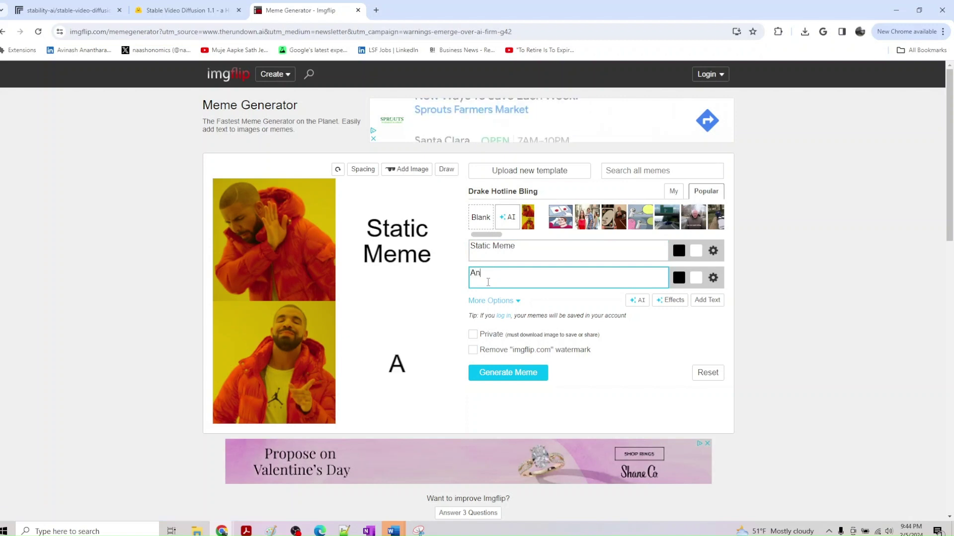
type("imated Meme")
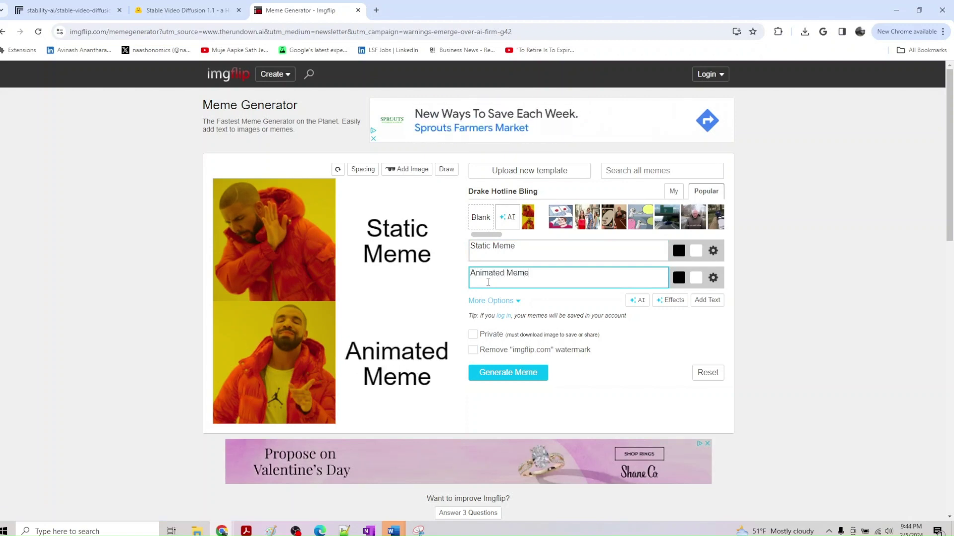
left_click(513, 381)
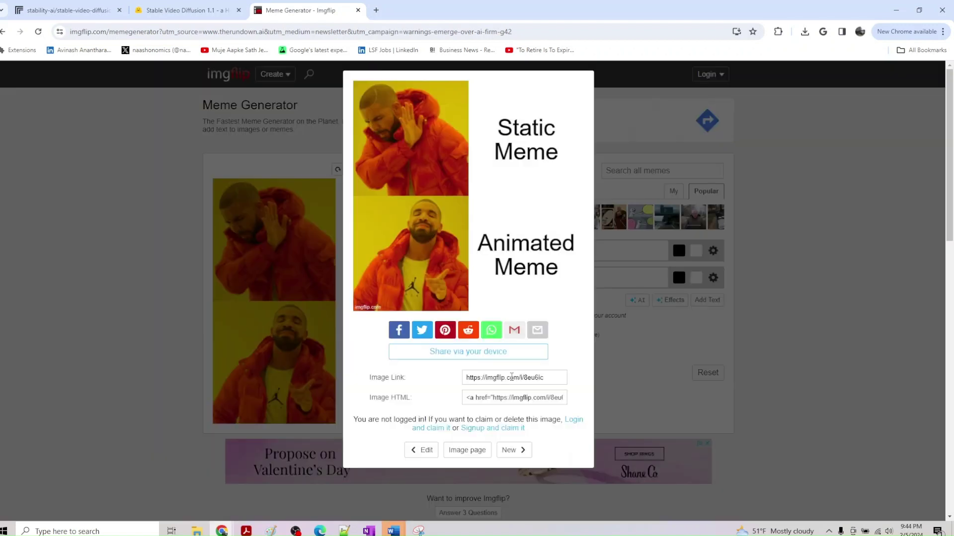
right_click(489, 229)
left_click(505, 252)
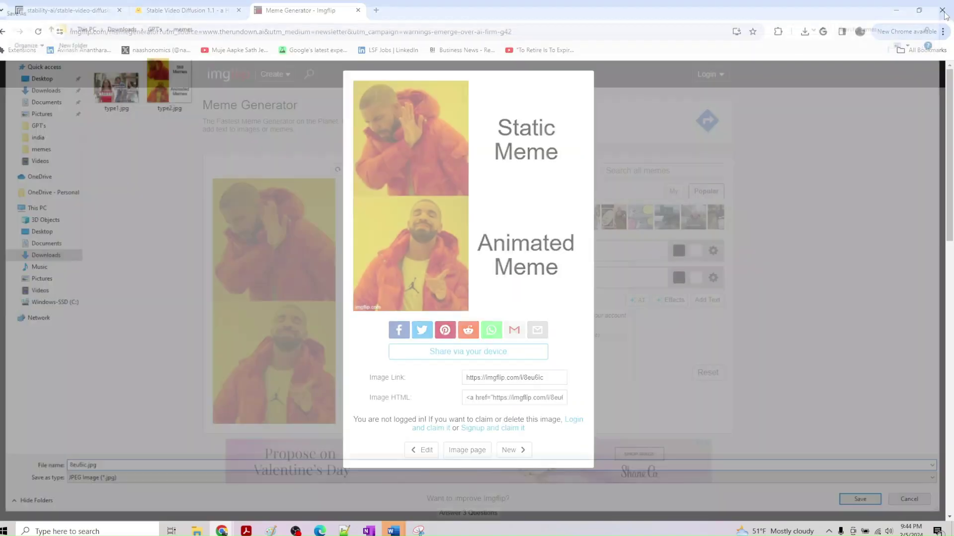
left_click(941, 11)
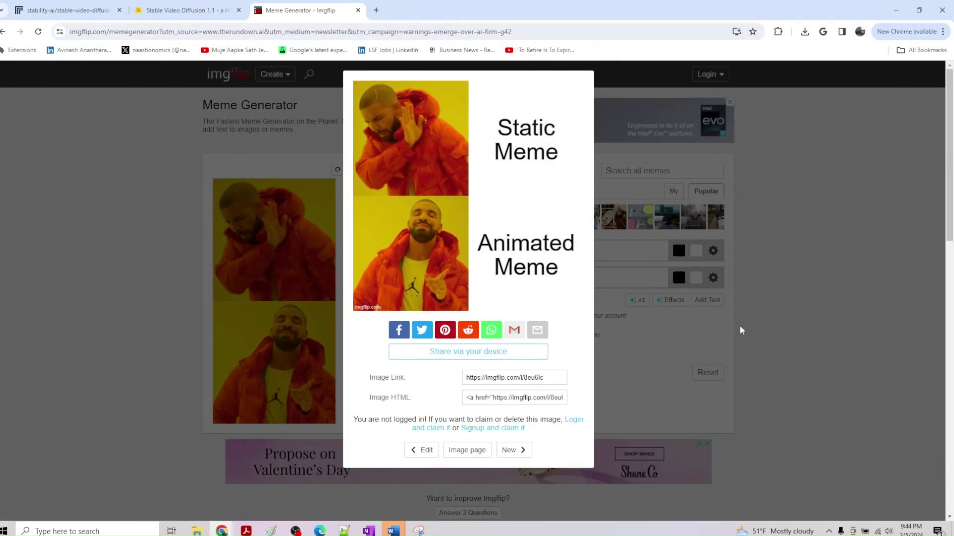
Step: Start a new meme and look through the Change My Mind and Distracted Boyfriend templates and the section for personal templates
left_click(521, 451)
left_click(524, 98)
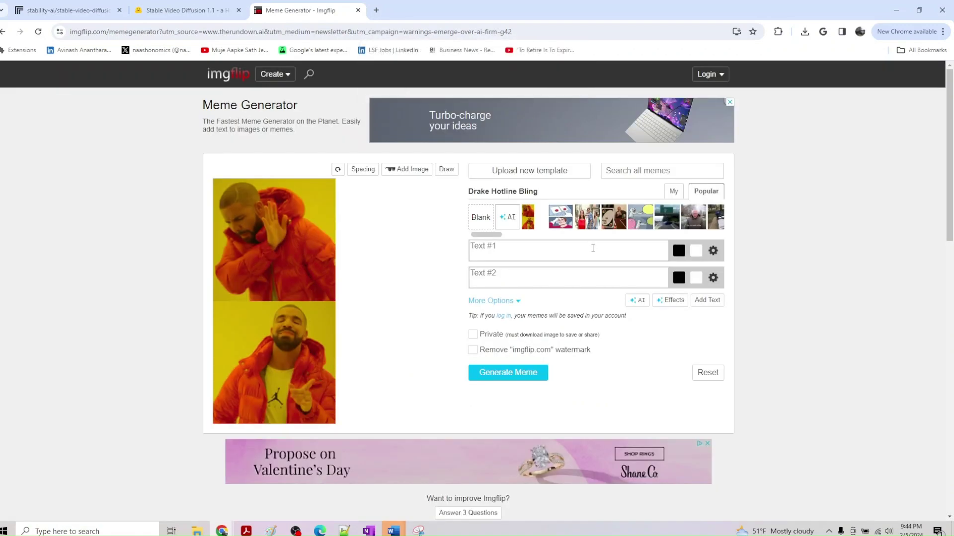
left_click(695, 222)
left_click(712, 222)
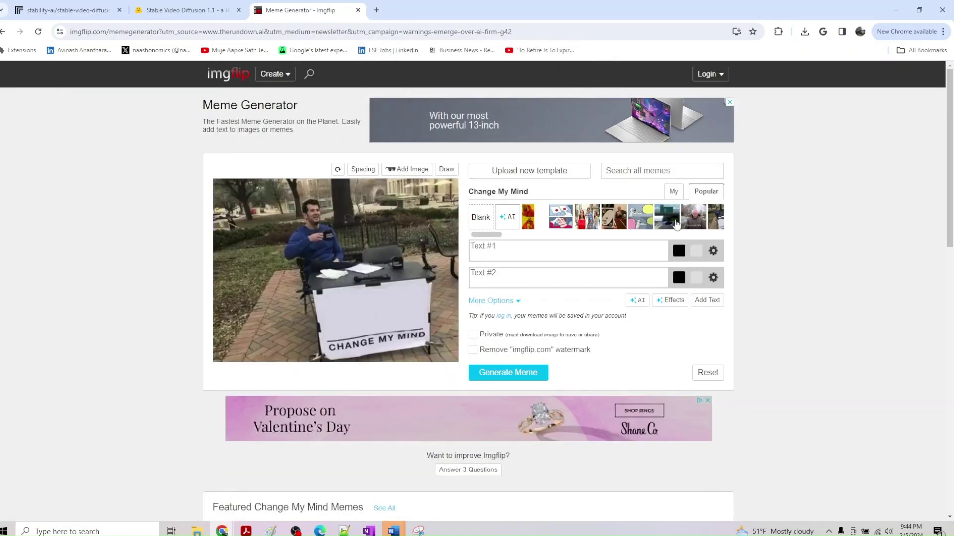
left_click(587, 217)
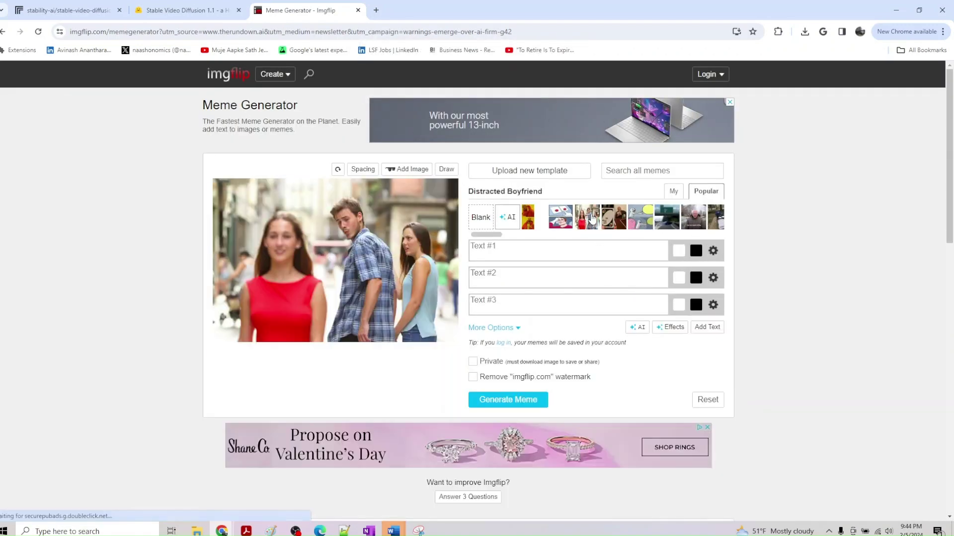
left_click(673, 191)
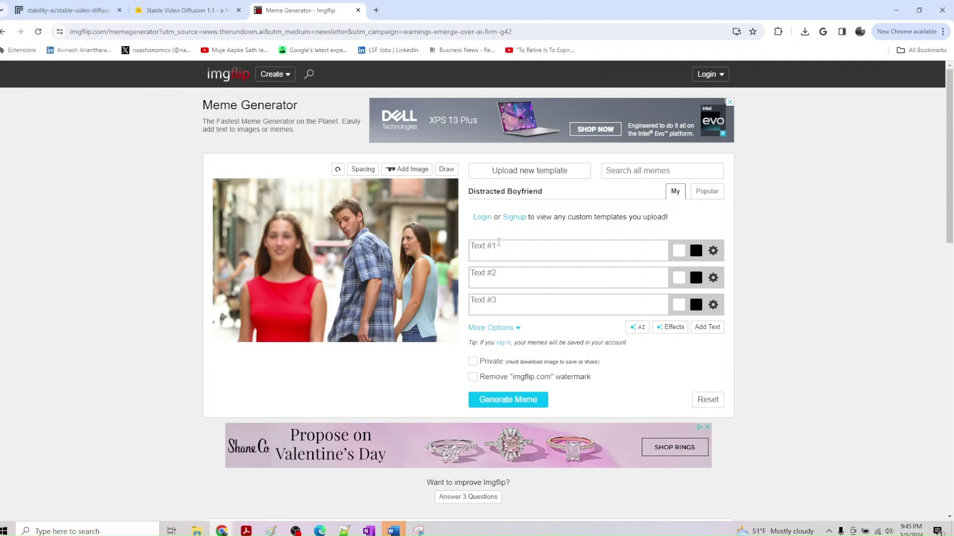
Step: Go to the stability-ai/stable-video-diffusion playground on Replicate and upload type2.jpg as the input image
left_click(63, 7)
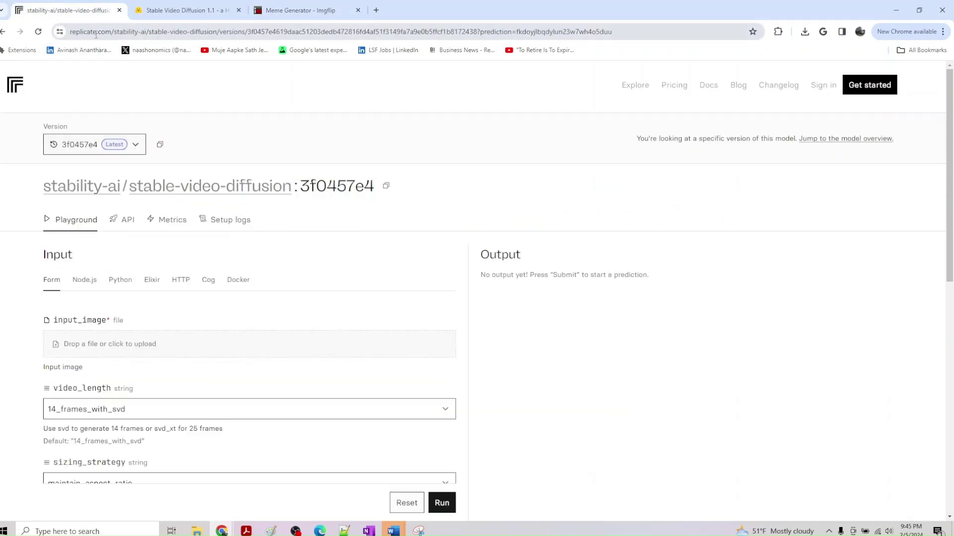
left_click(184, 10)
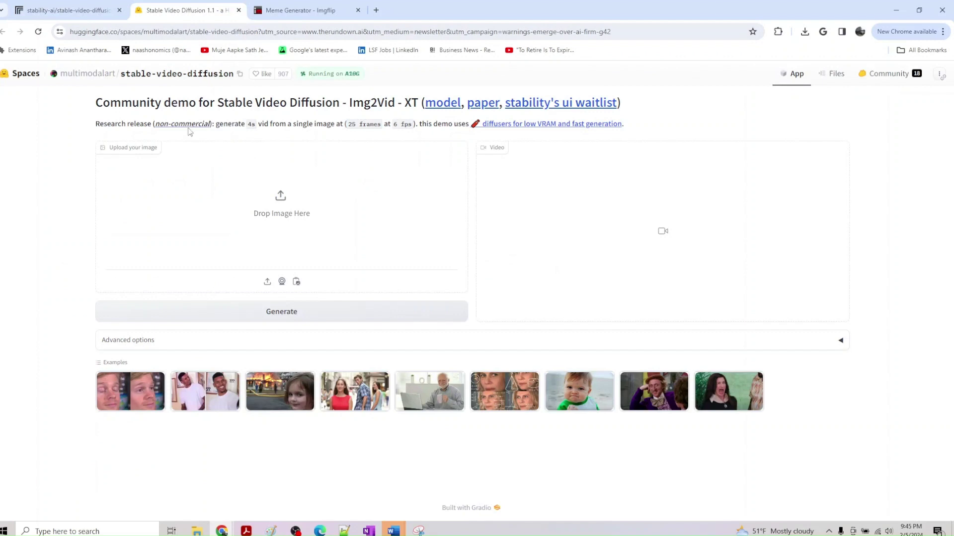
left_click(72, 11)
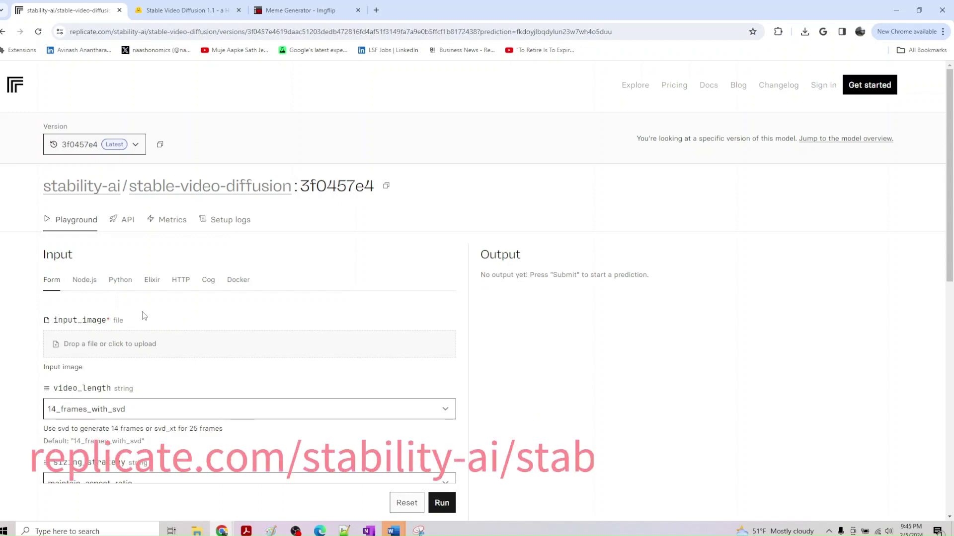
left_click(115, 351)
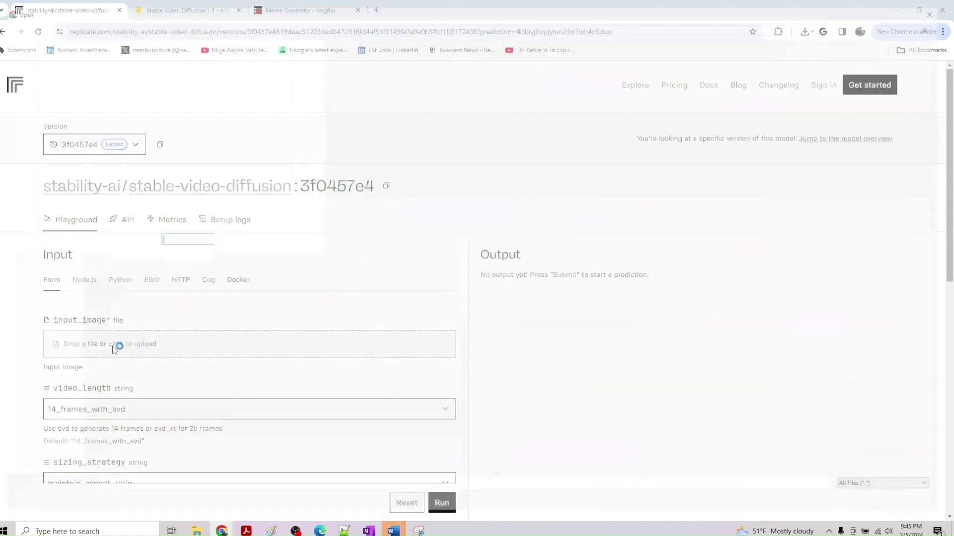
double_click(173, 102)
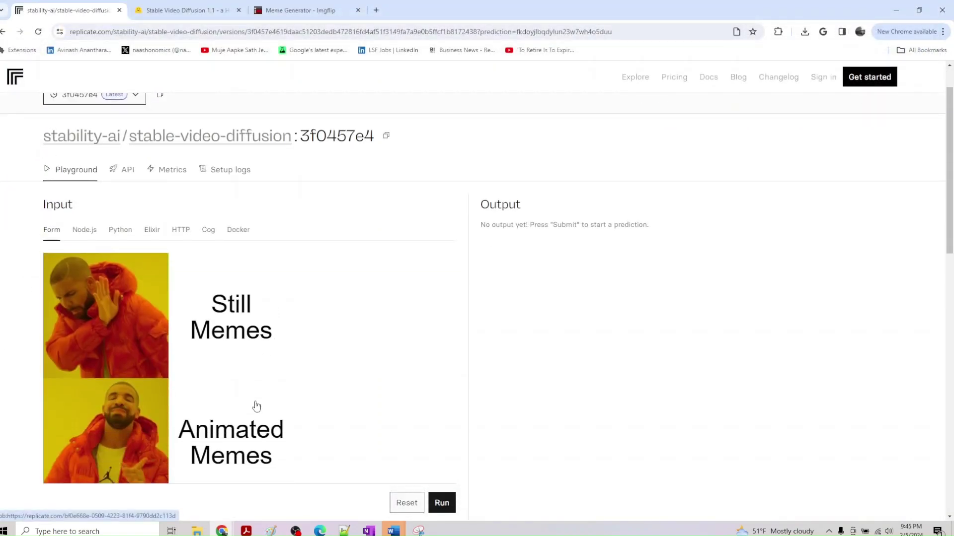
Step: Examine the video_length and sizing_strategy options, keeping 14_frames_with_svd and maintain_aspect_ratio
scroll(256, 407, "down", 6)
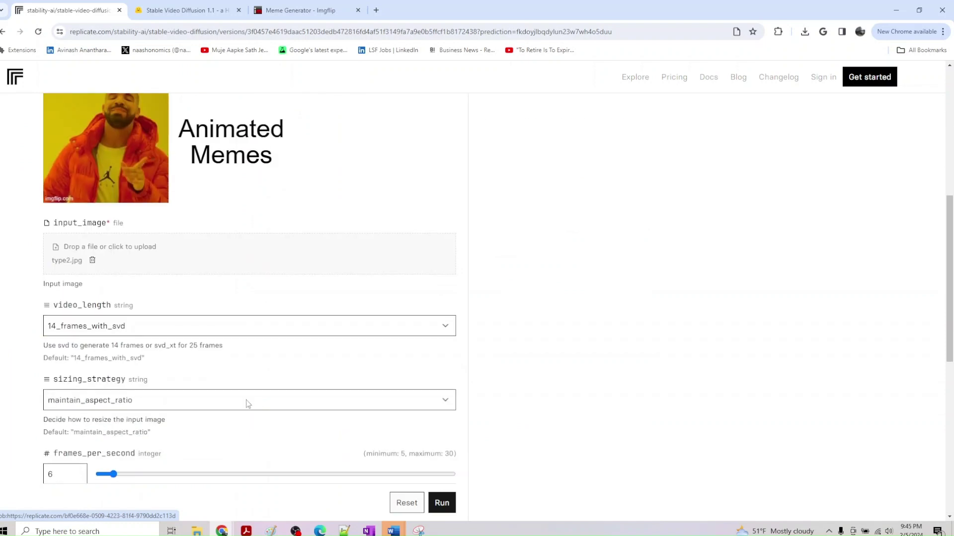
left_click(333, 328)
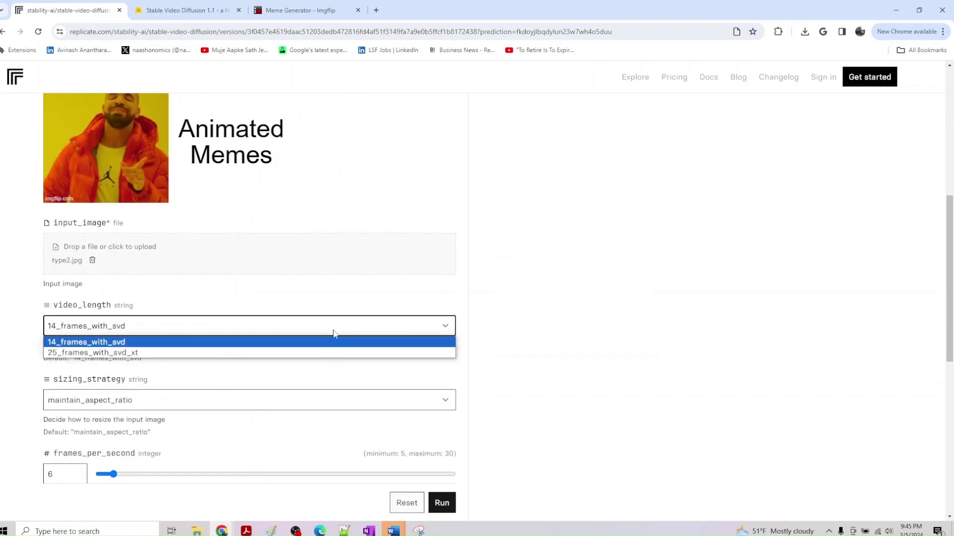
left_click(258, 353)
left_click(230, 329)
left_click(224, 343)
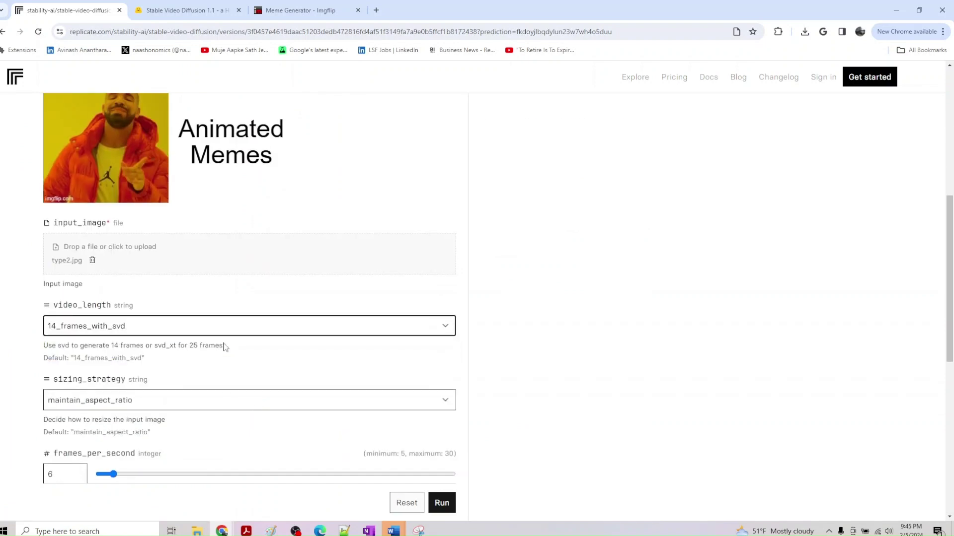
left_click(201, 403)
left_click(672, 393)
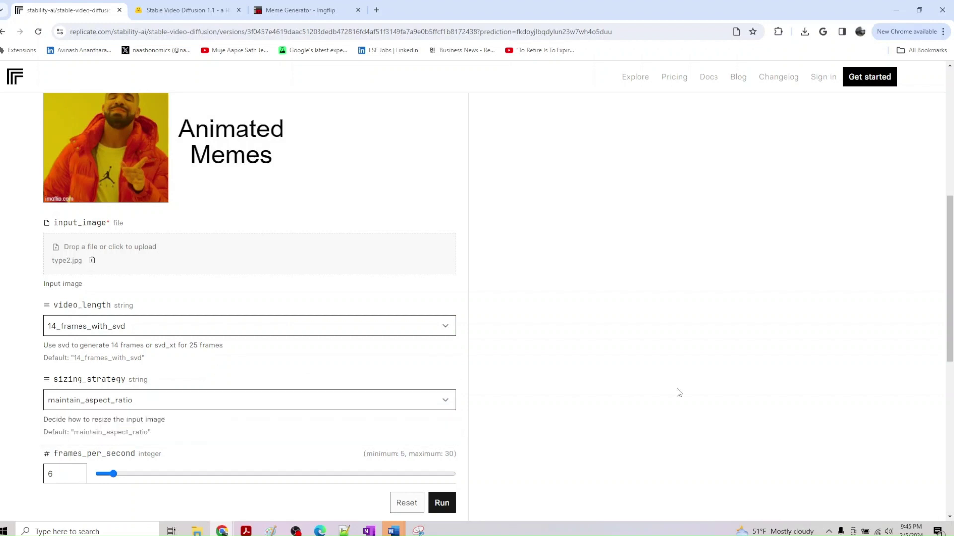
Step: Run the video prediction on the uploaded meme with the remaining parameters left at their defaults
scroll(660, 402, "down", 2)
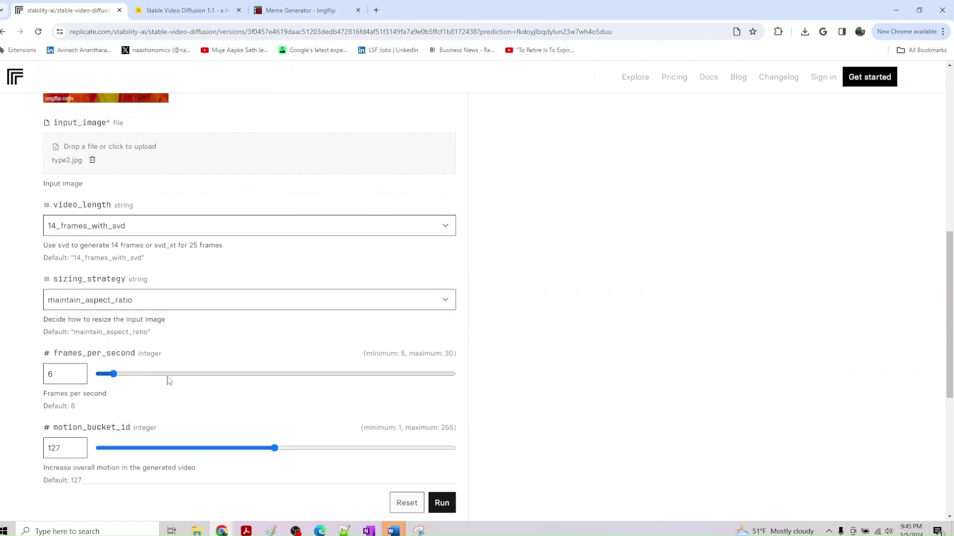
scroll(348, 437, "down", 3)
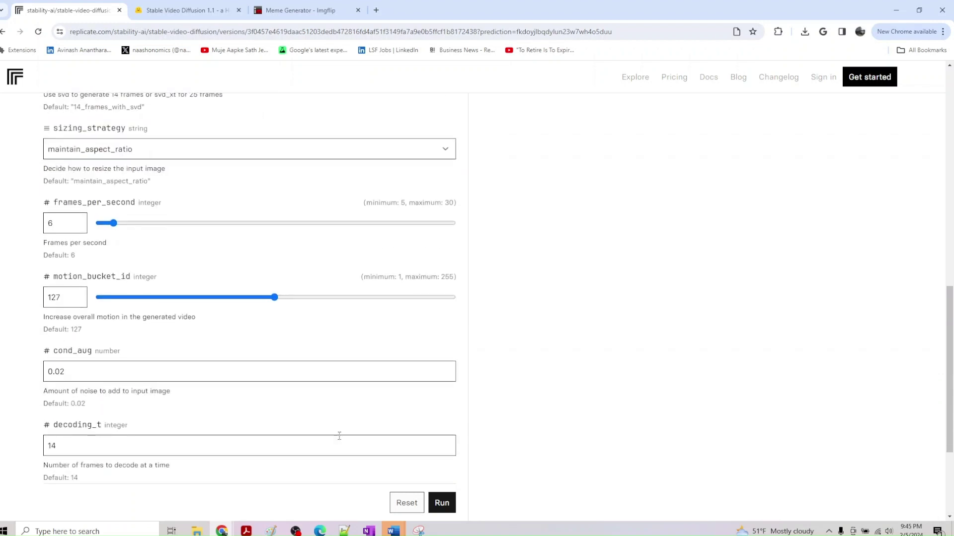
scroll(342, 439, "down", 3)
left_click(440, 411)
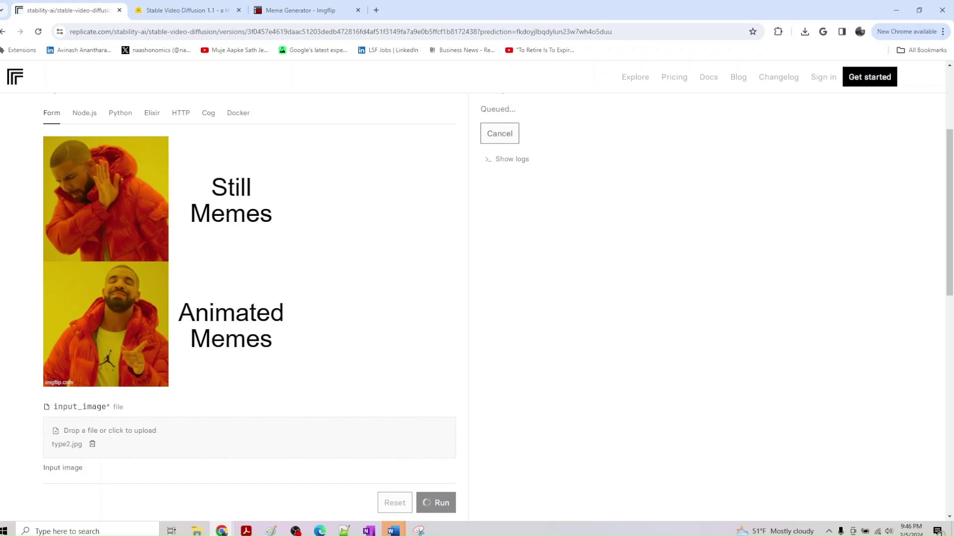
scroll(560, 415, "down", 12)
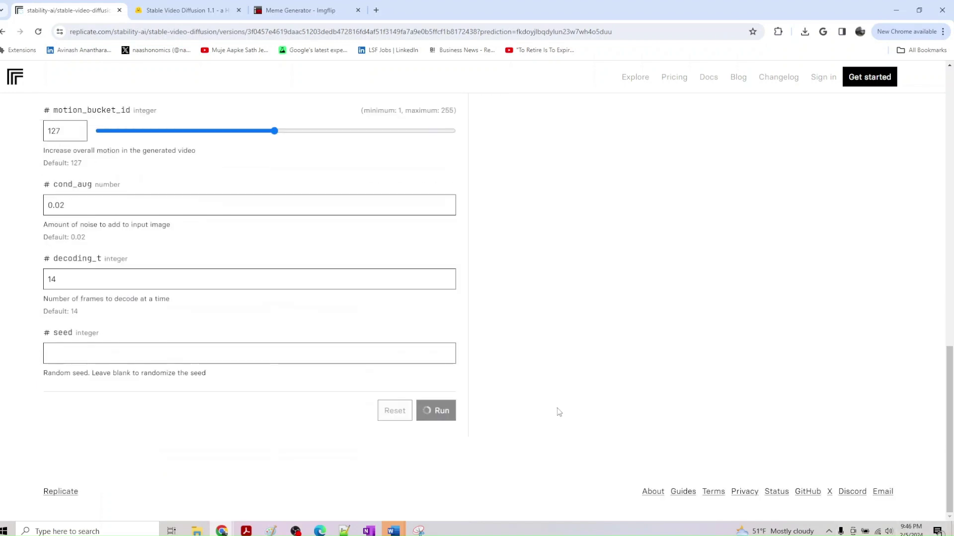
scroll(541, 413, "up", 15)
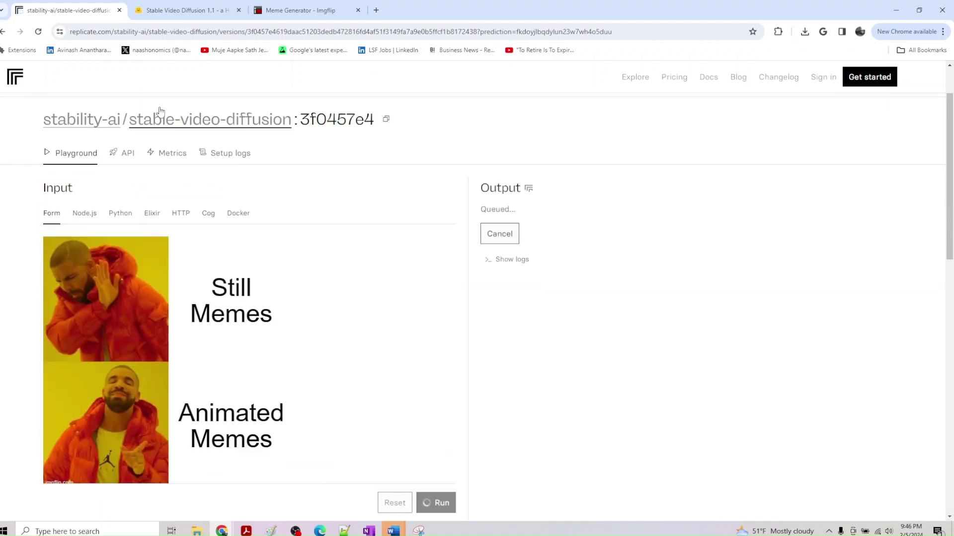
left_click(160, 5)
left_click(69, 10)
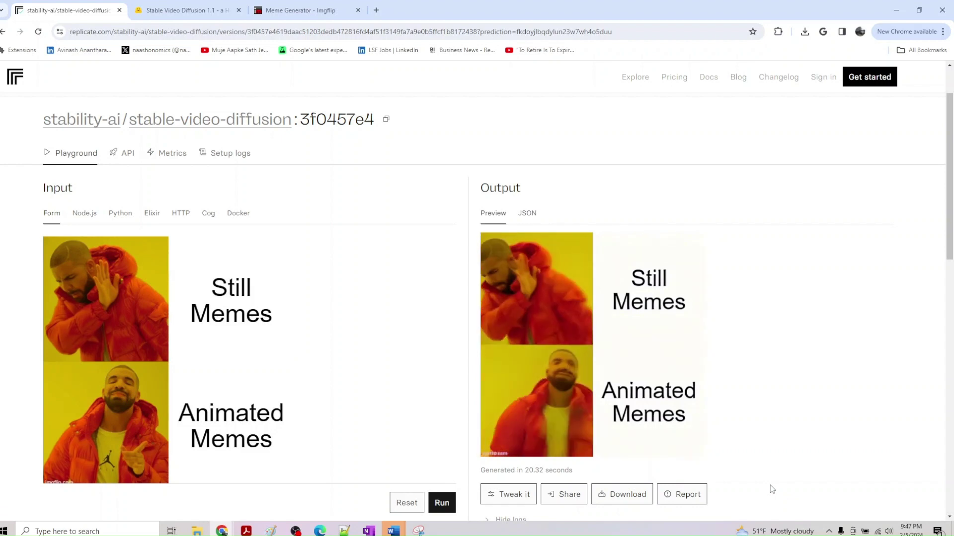
Step: Download the generated animated meme video from the output preview
mouse_move(630, 255)
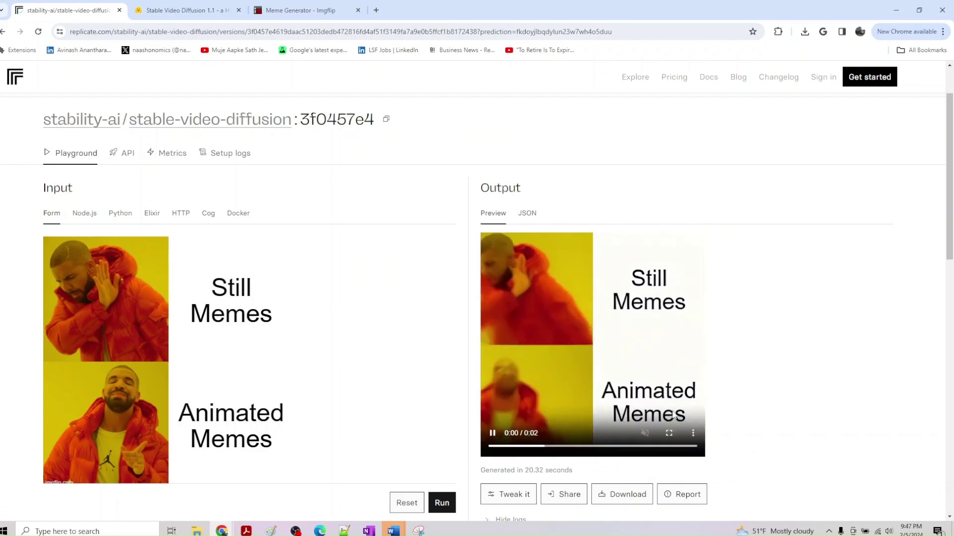
left_click(693, 433)
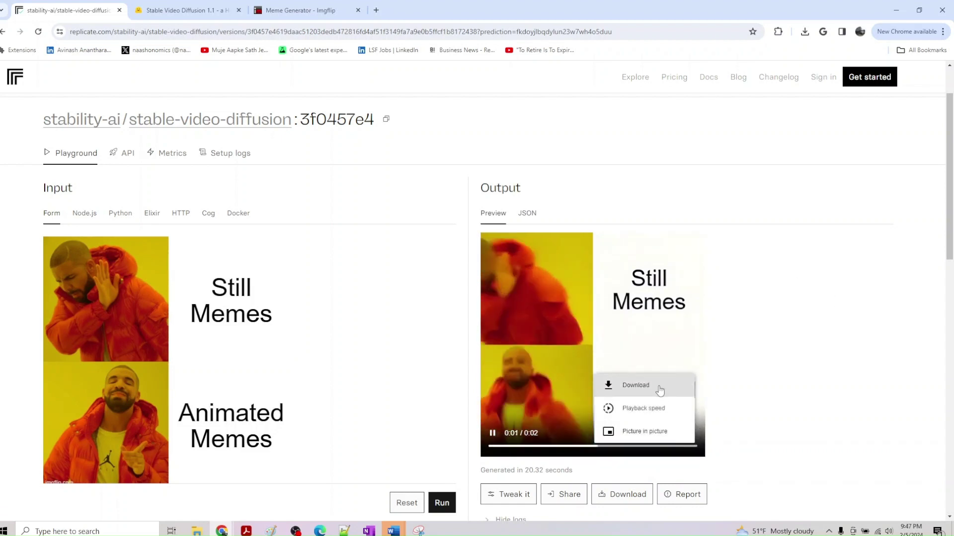